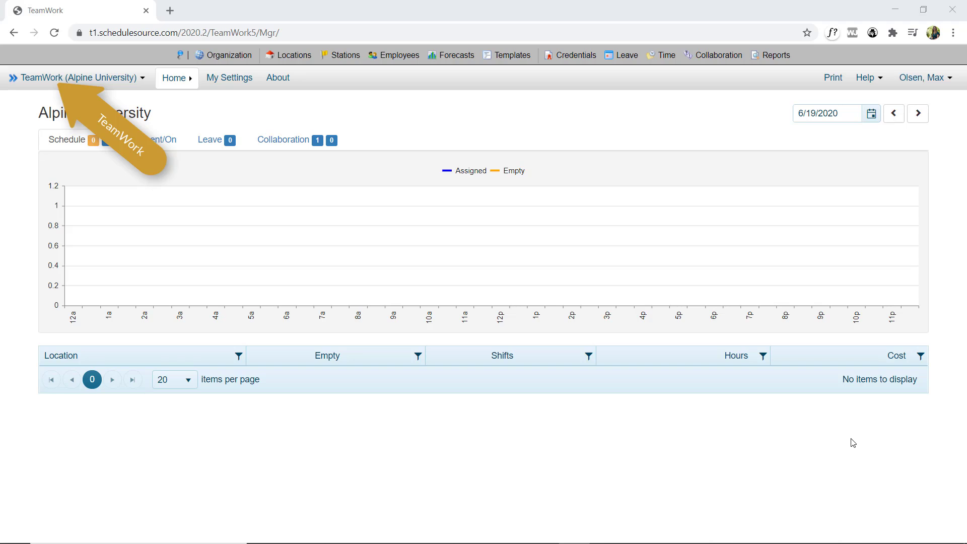
# Step: Open the settings of the Test 1 feed in the forecast feeds
pyautogui.click(124, 87)
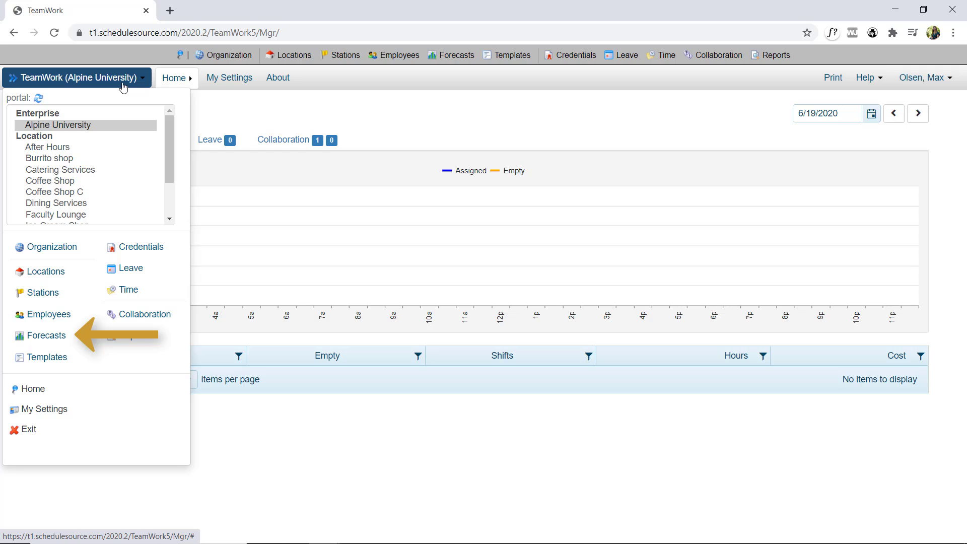
pyautogui.click(70, 336)
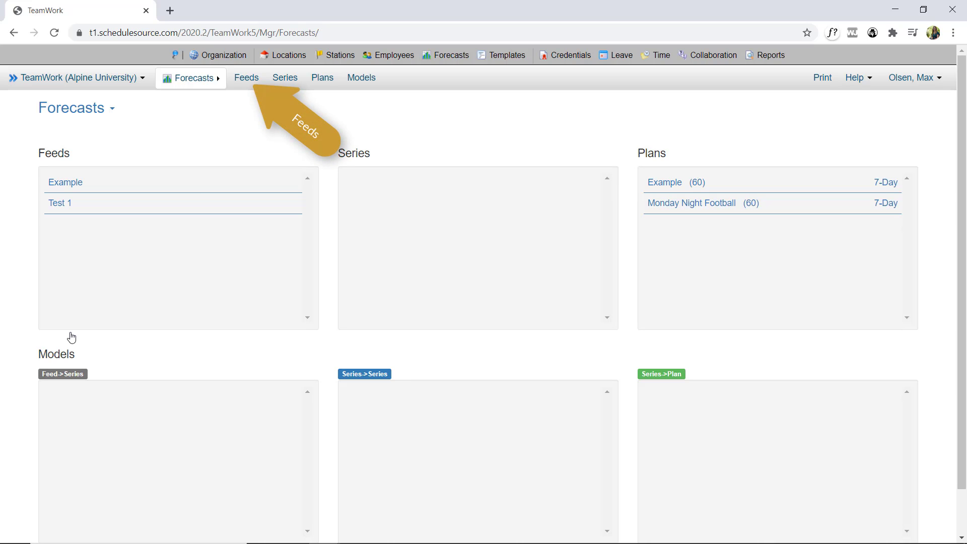
pyautogui.click(245, 80)
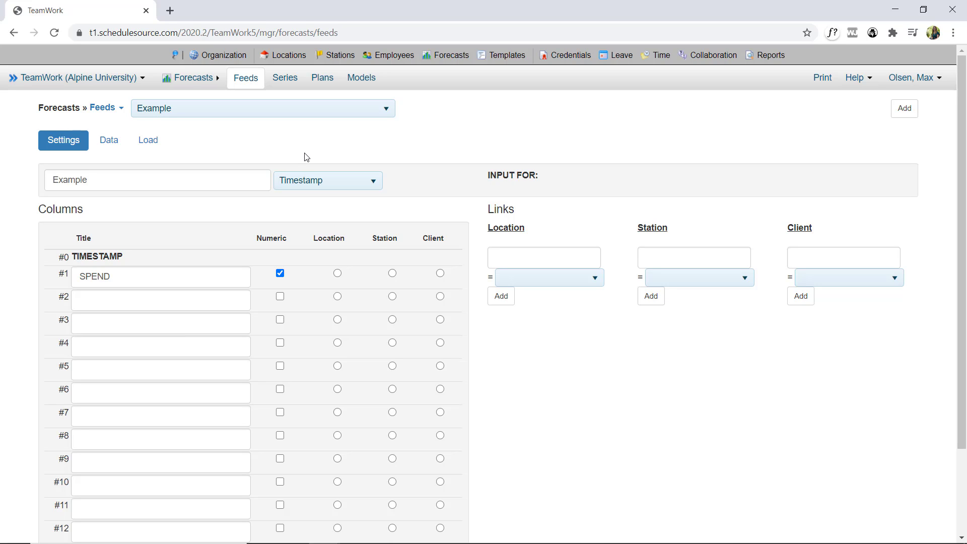
pyautogui.click(387, 109)
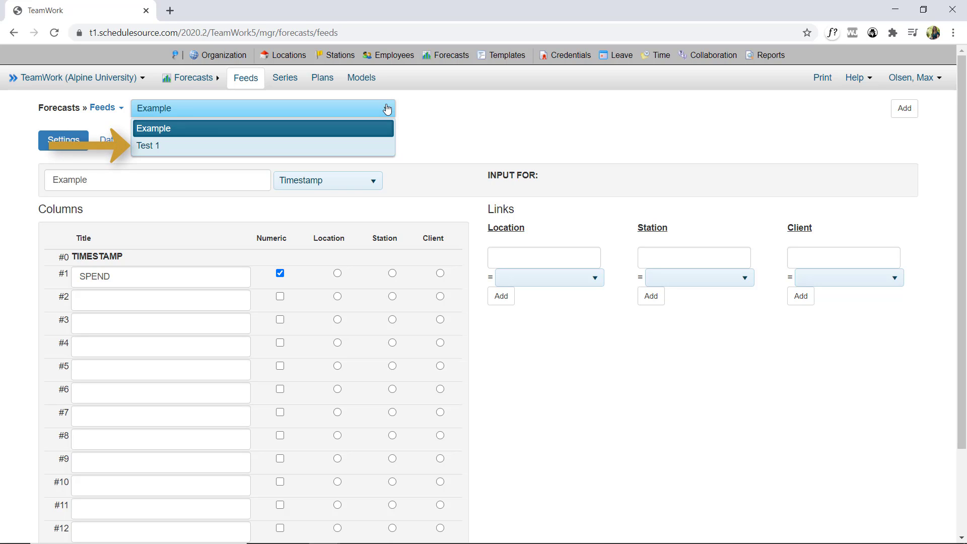
pyautogui.click(381, 145)
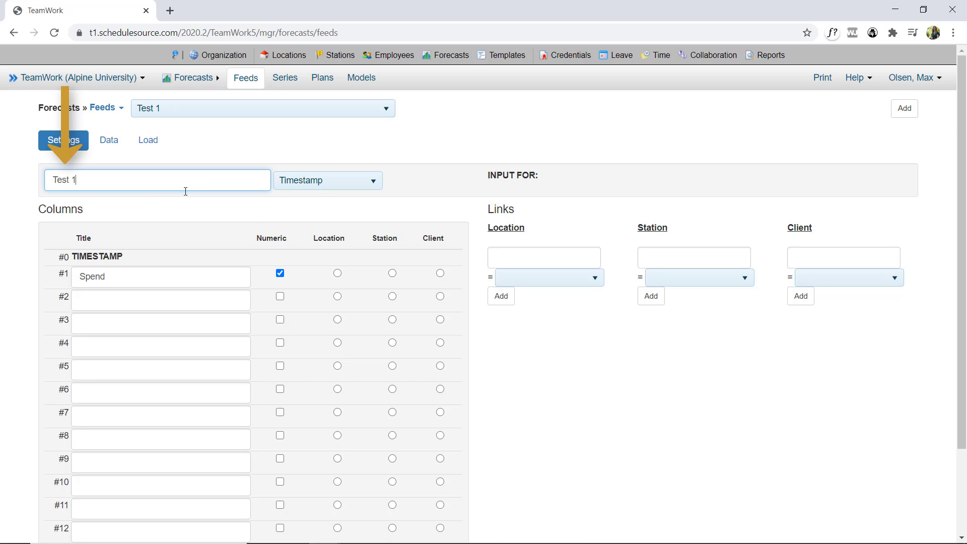
# Step: Rename the feed as Time vs Profit and save it with a second column titled Location, designated as the location column
pyautogui.moveTo(183, 190); pyautogui.dragTo(30, 212)
pyautogui.write('Time vs Profit')
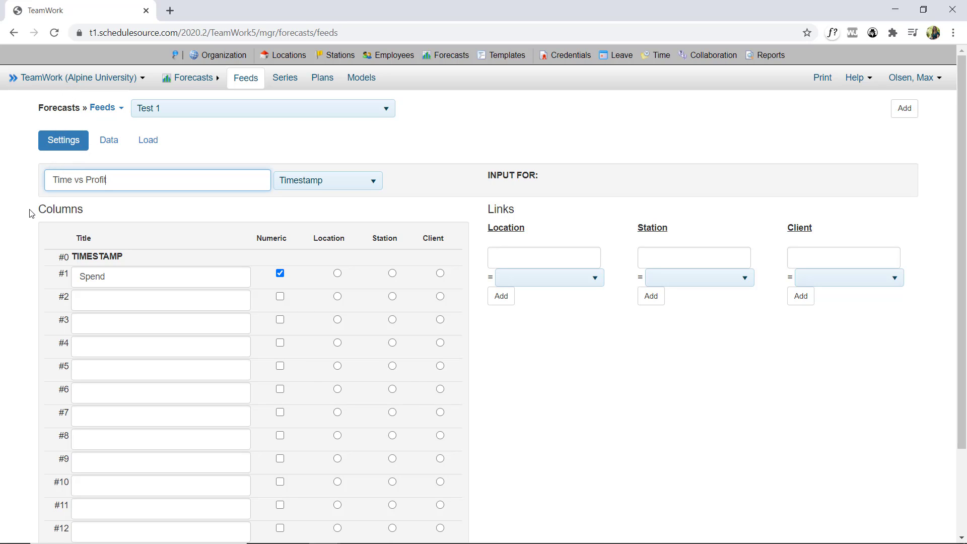
pyautogui.click(122, 297)
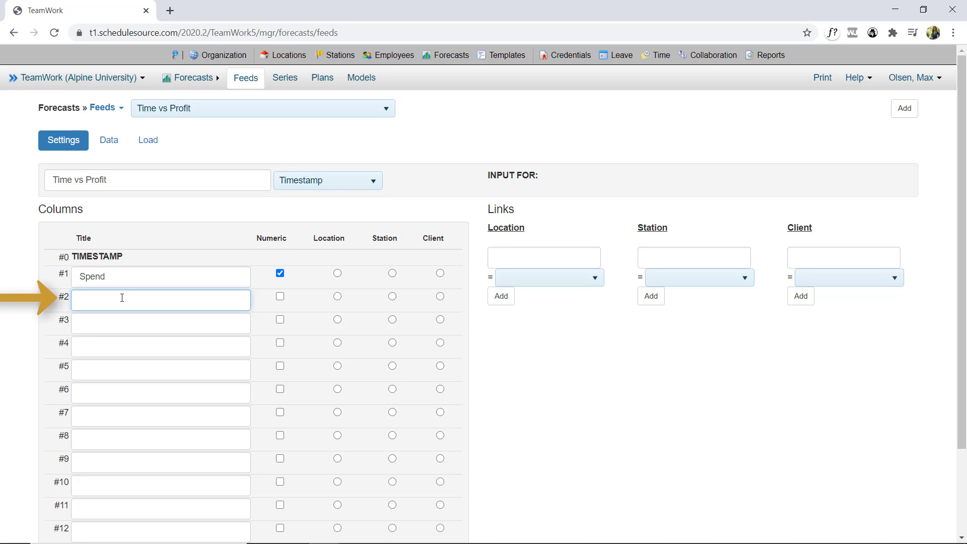
pyautogui.write('Location')
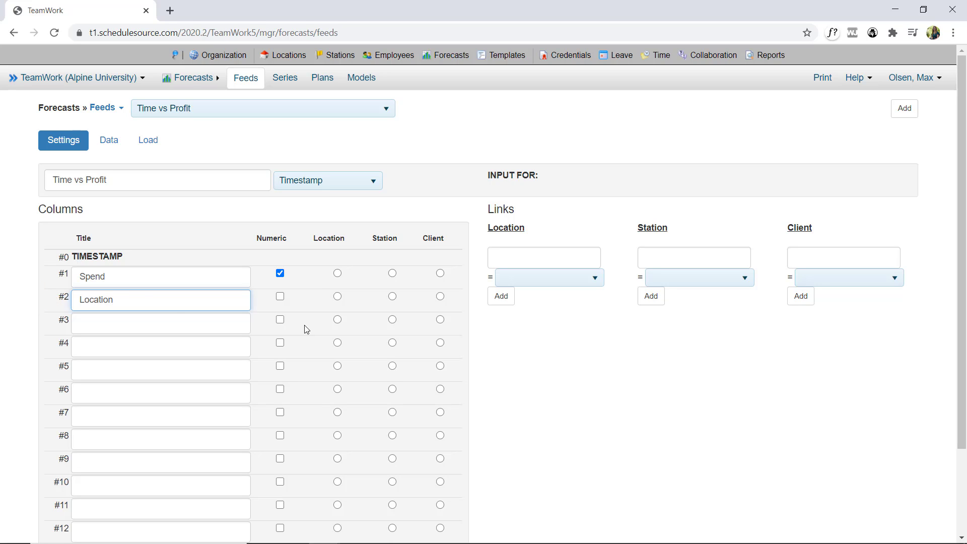
pyautogui.click(338, 297)
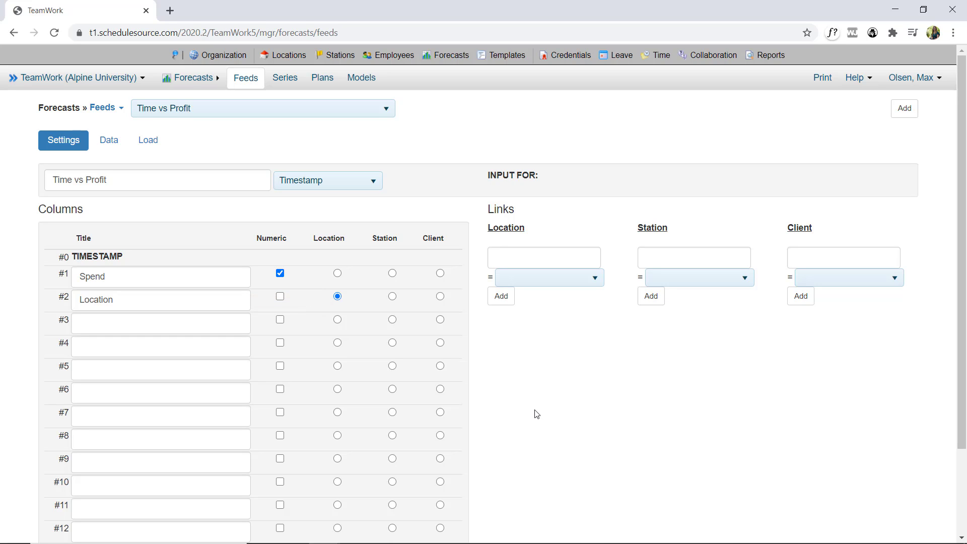
pyautogui.scroll(-3, 537, 414)
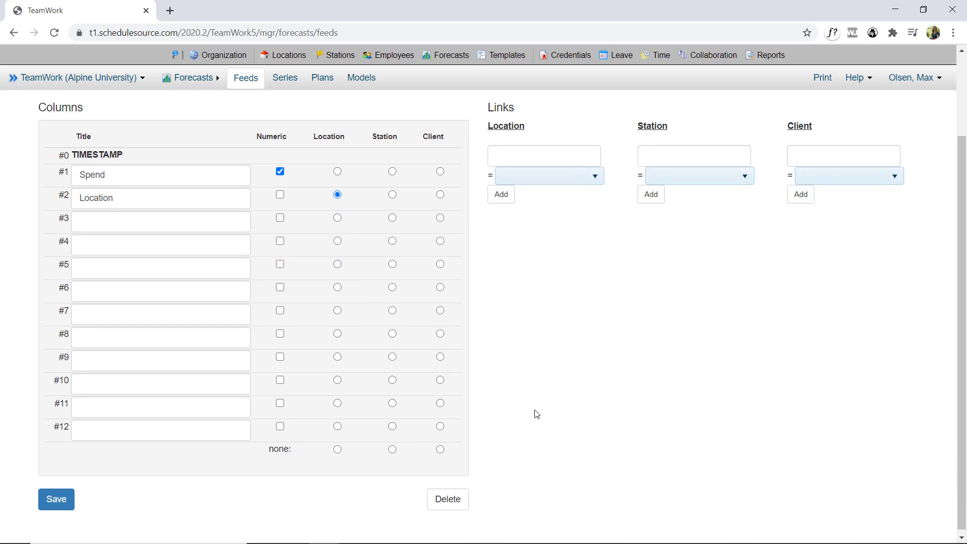
pyautogui.click(46, 503)
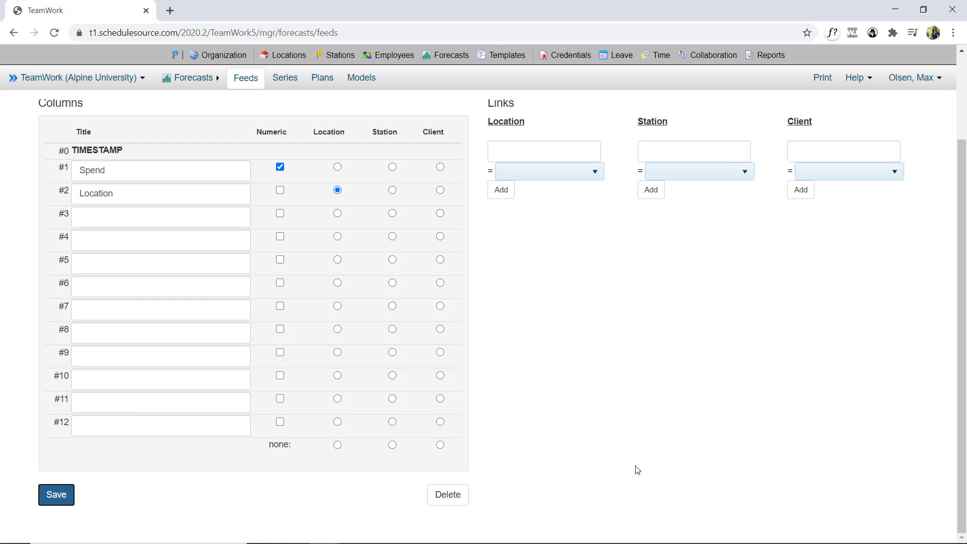
# Step: Open the feed's 12:00 AM data entry for 6/1/2020 and set its timestamp to 7:45 PM
pyautogui.scroll(3, 637, 458)
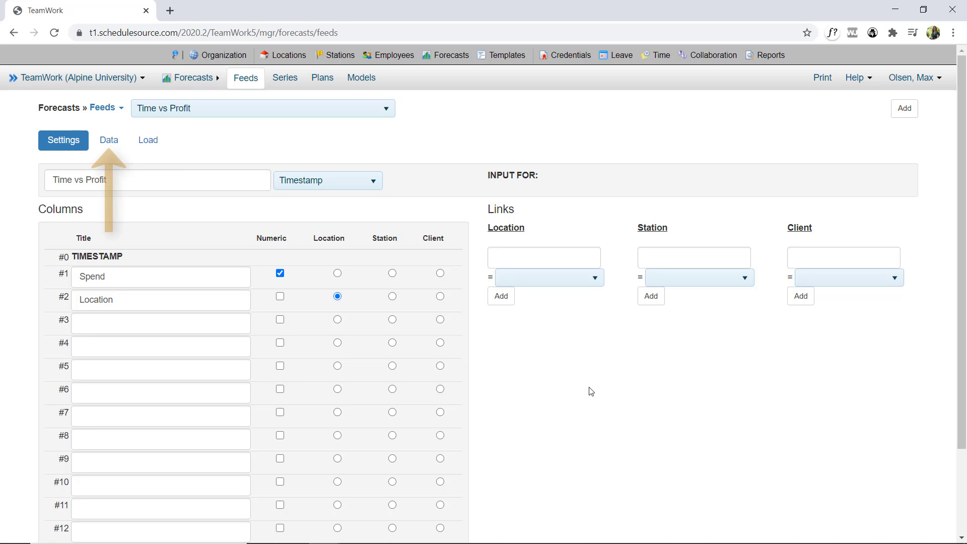
pyautogui.click(104, 150)
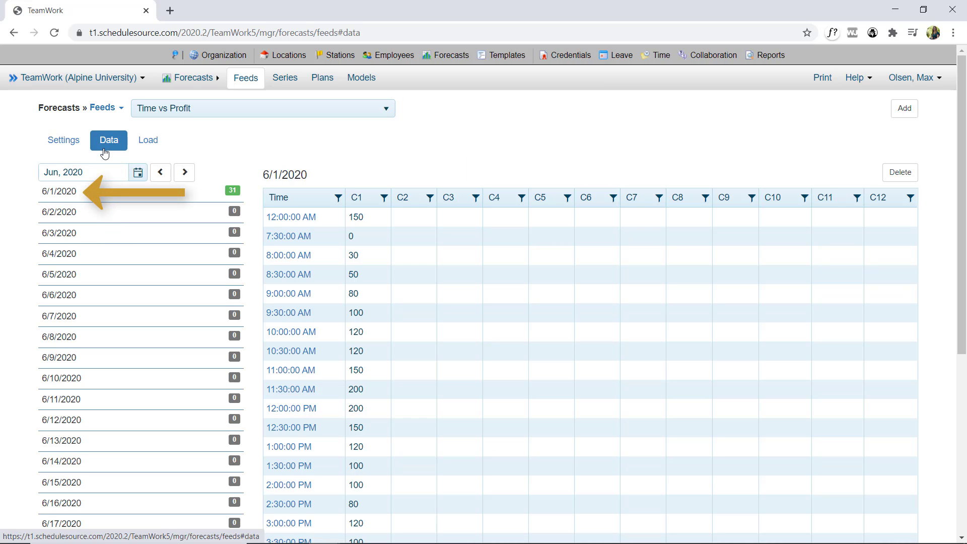
pyautogui.doubleClick(53, 201)
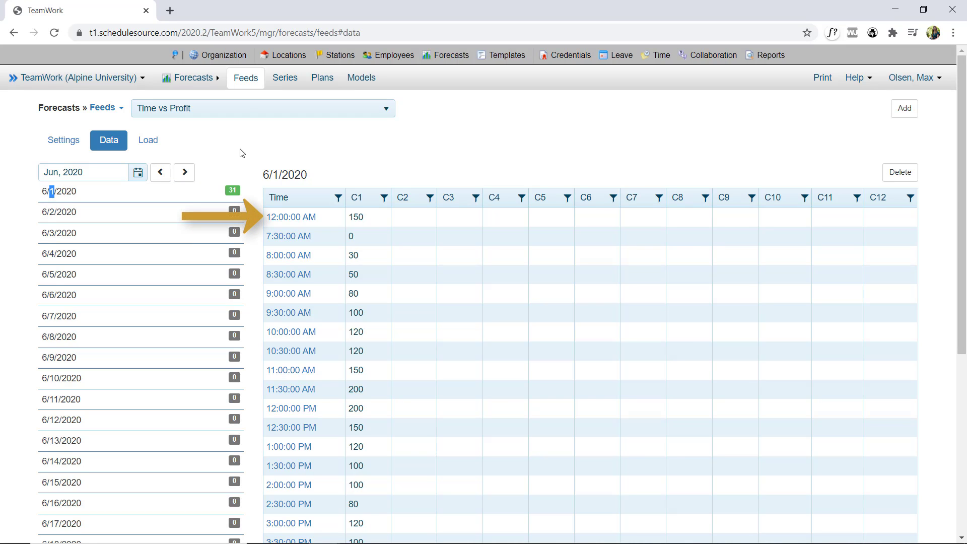
pyautogui.click(288, 218)
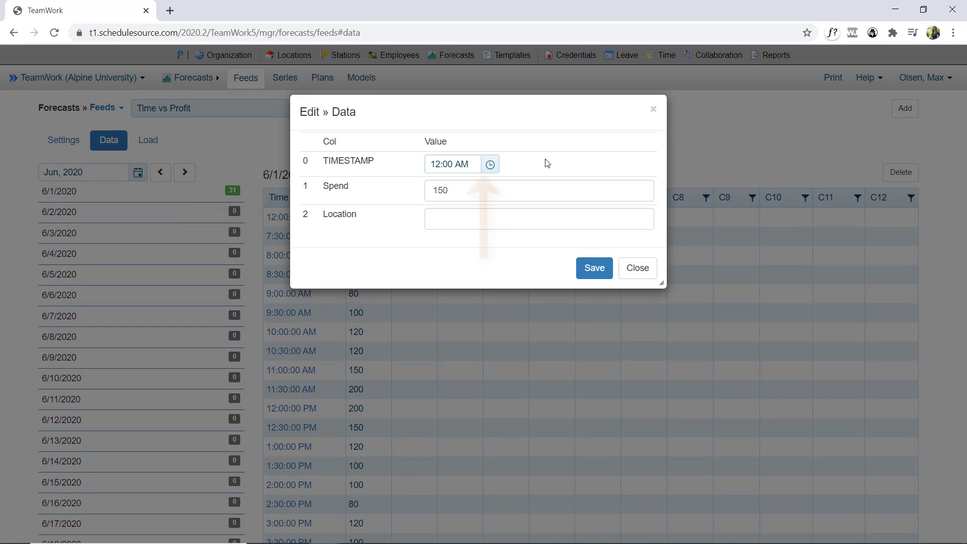
pyautogui.click(491, 165)
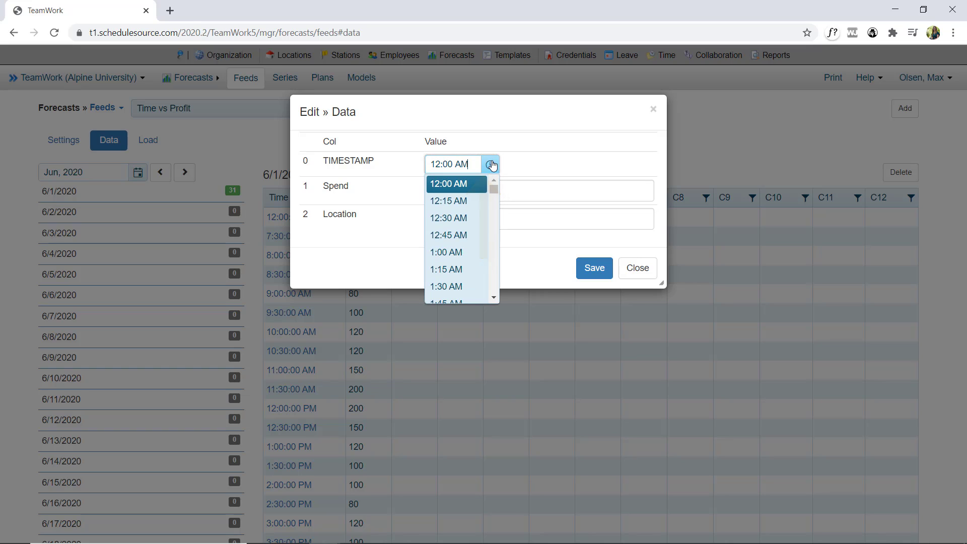
pyautogui.scroll(-15, 472, 221)
pyautogui.scroll(-8, 473, 221)
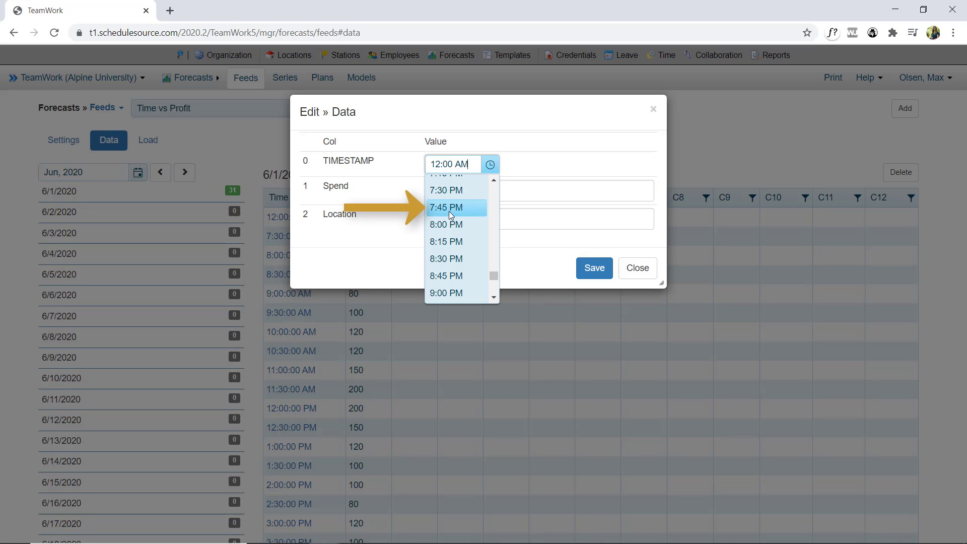
pyautogui.click(449, 210)
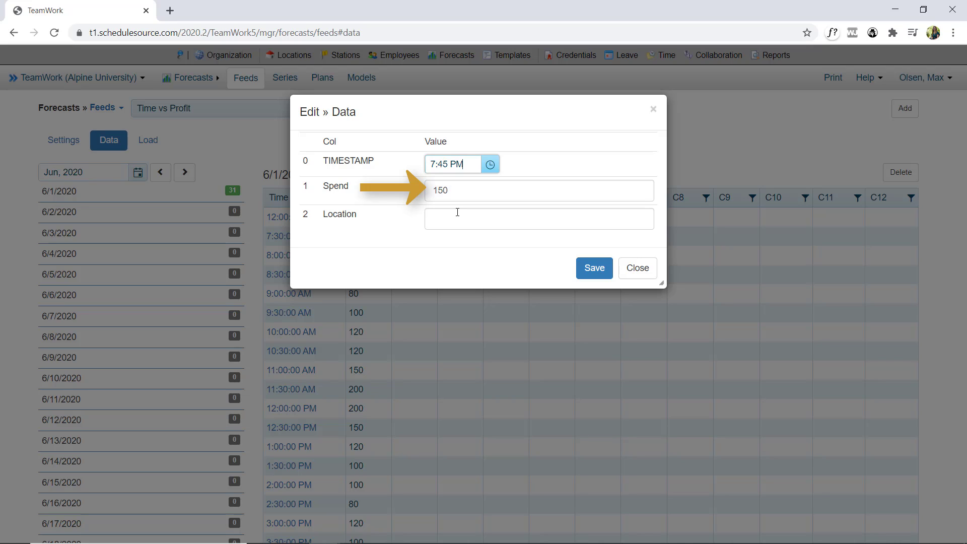
# Step: Set the entry's Spend to 140 and Location to After Hours, save it, and check its row in the data table
pyautogui.click(438, 190)
pyautogui.press('BackSpace')
pyautogui.press('BackSpace')
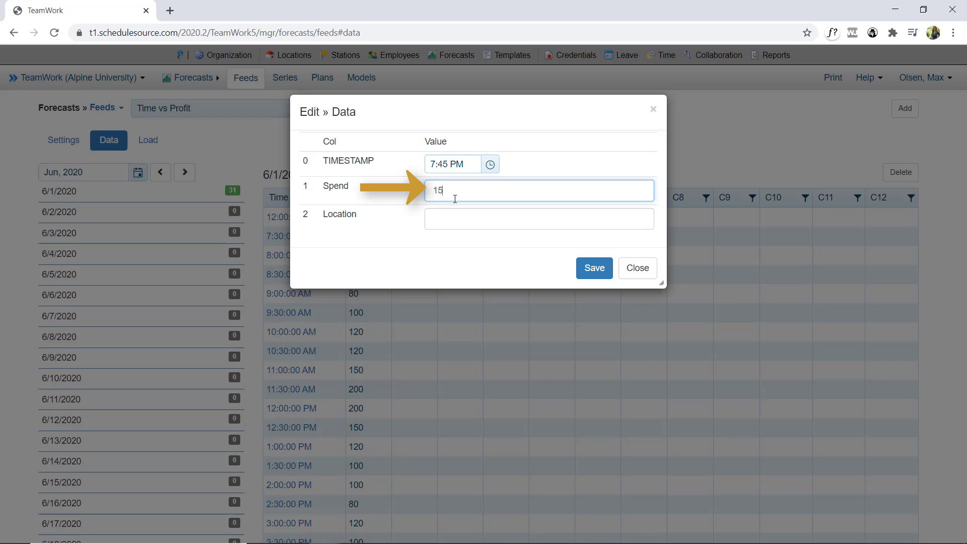
pyautogui.write('40')
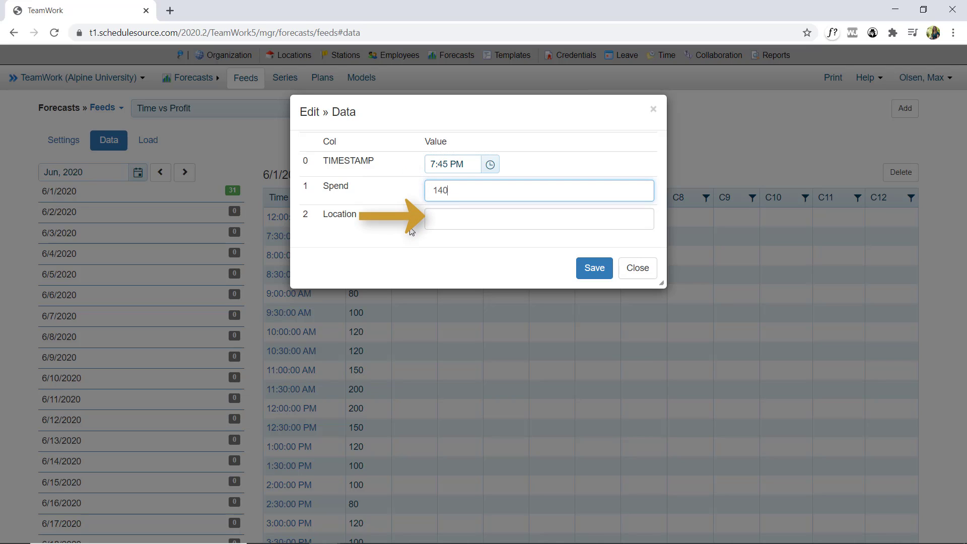
pyautogui.click(475, 229)
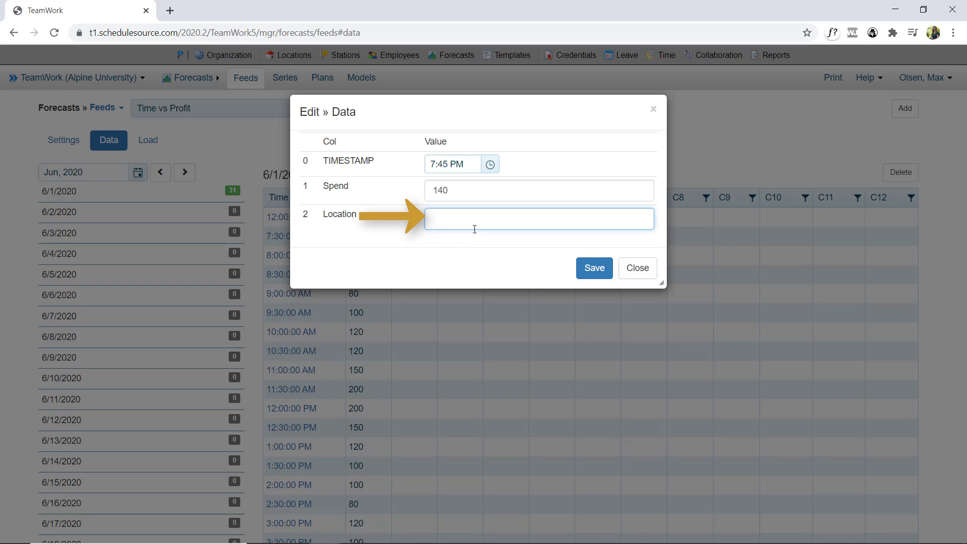
pyautogui.write('After Hours')
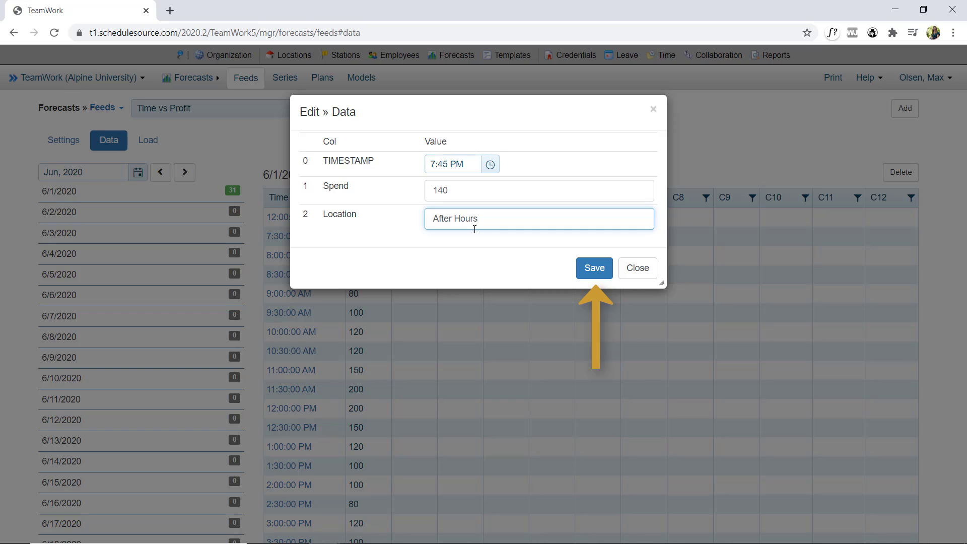
pyautogui.click(582, 274)
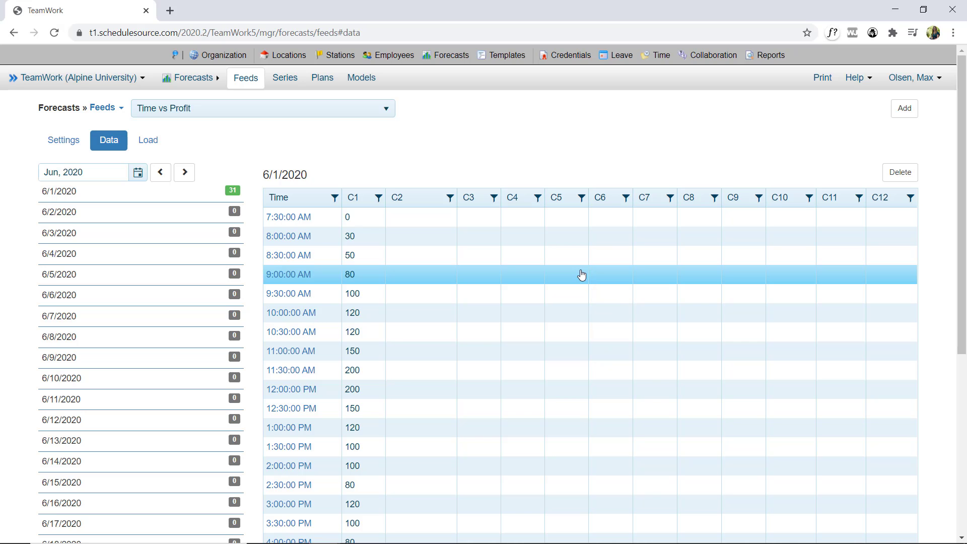
pyautogui.scroll(-6, 580, 271)
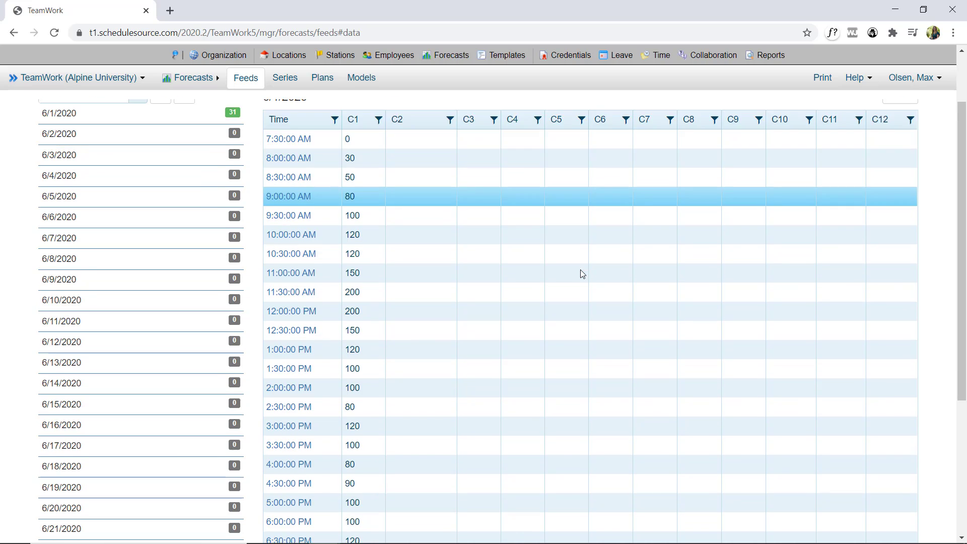
pyautogui.click(497, 377)
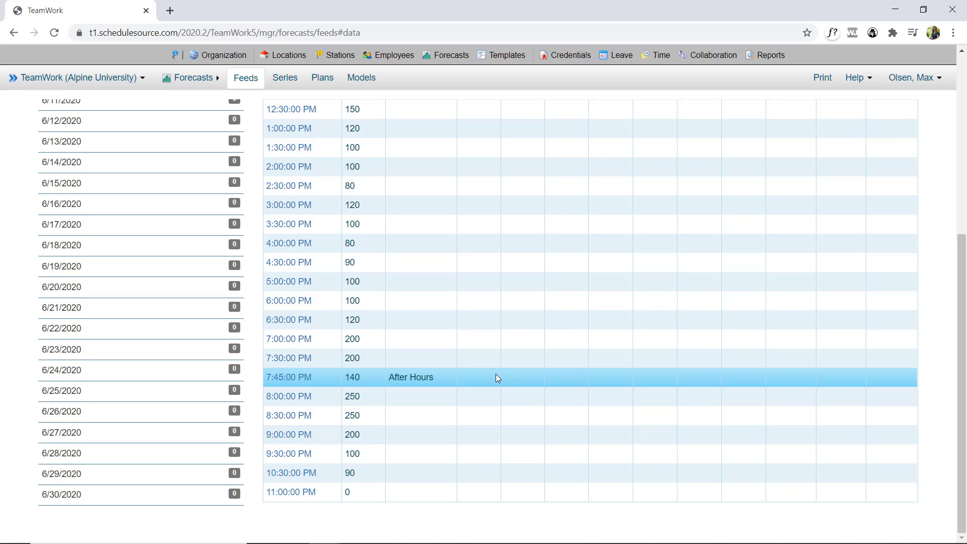
# Step: Delete the Time vs Profit feed data from 6/1/2020 to 6/1/2020
pyautogui.scroll(6, 495, 374)
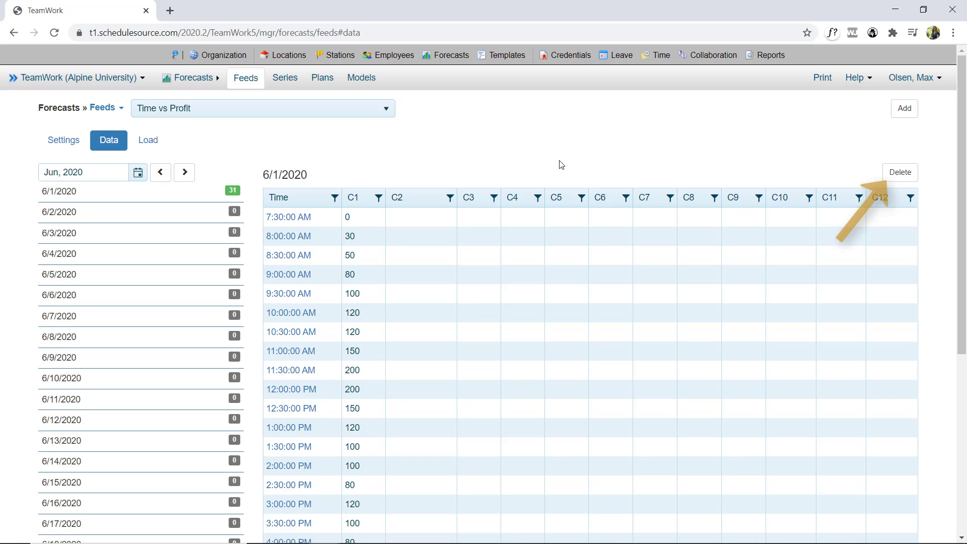
pyautogui.click(894, 176)
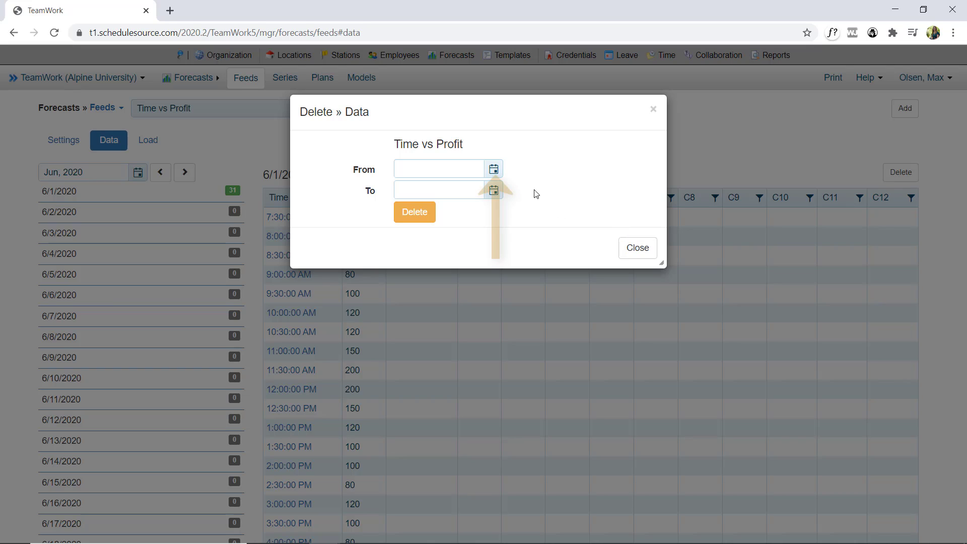
pyautogui.click(498, 171)
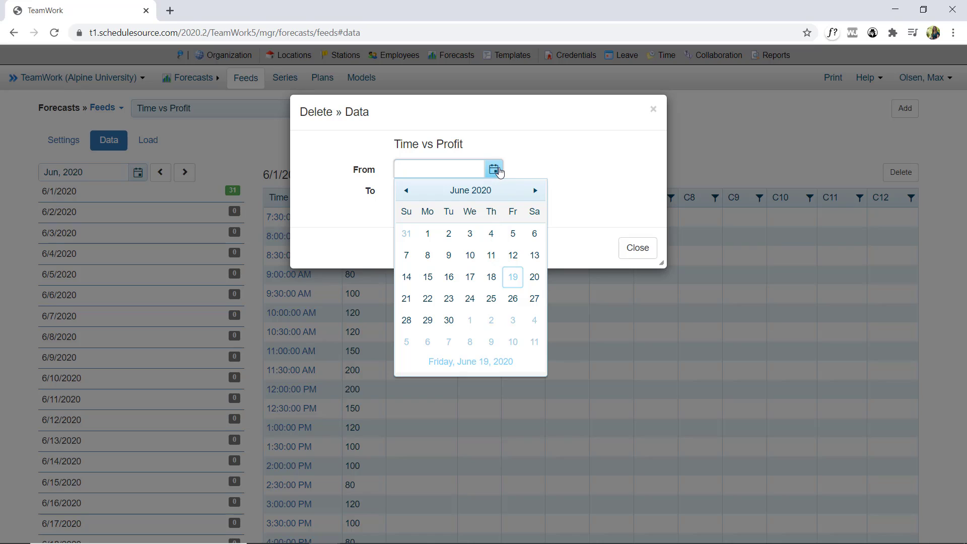
pyautogui.click(434, 234)
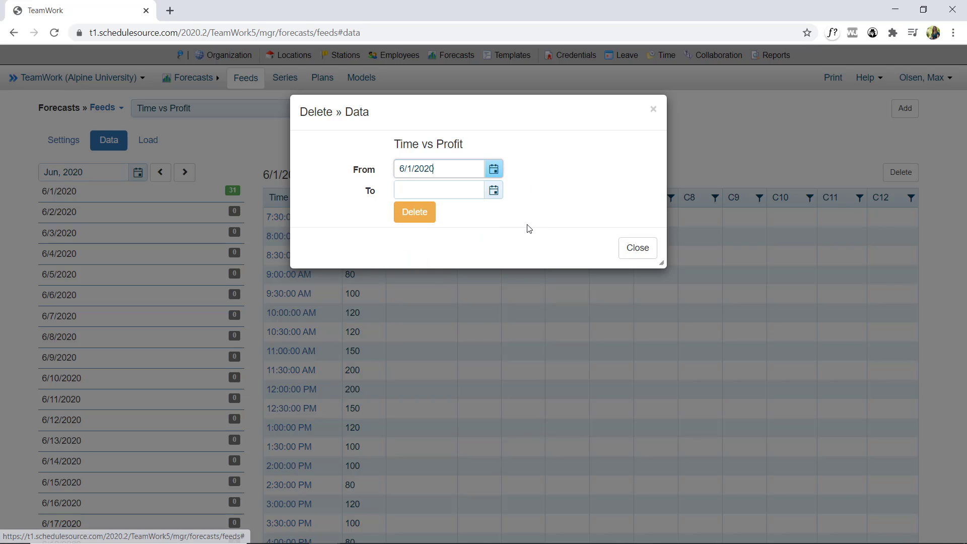
pyautogui.click(493, 190)
pyautogui.click(427, 255)
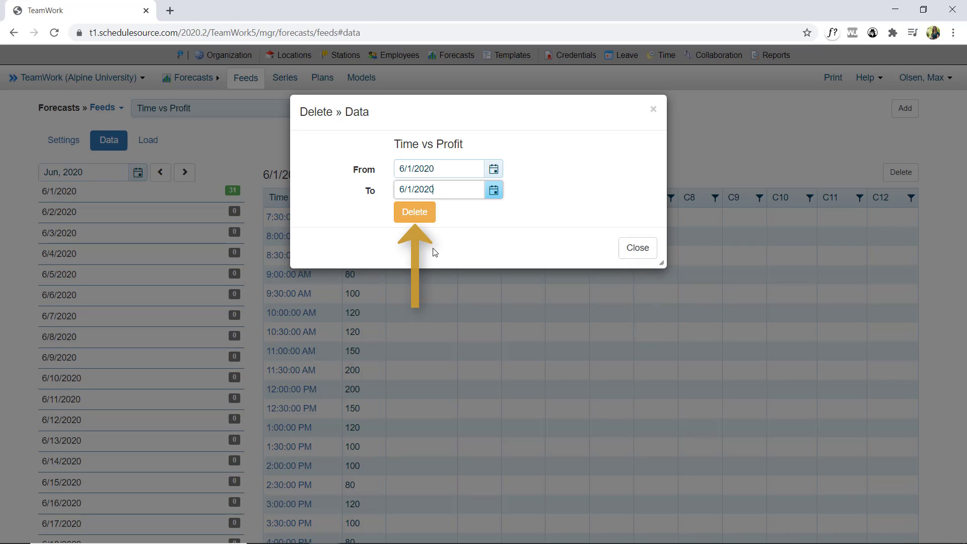
pyautogui.click(424, 220)
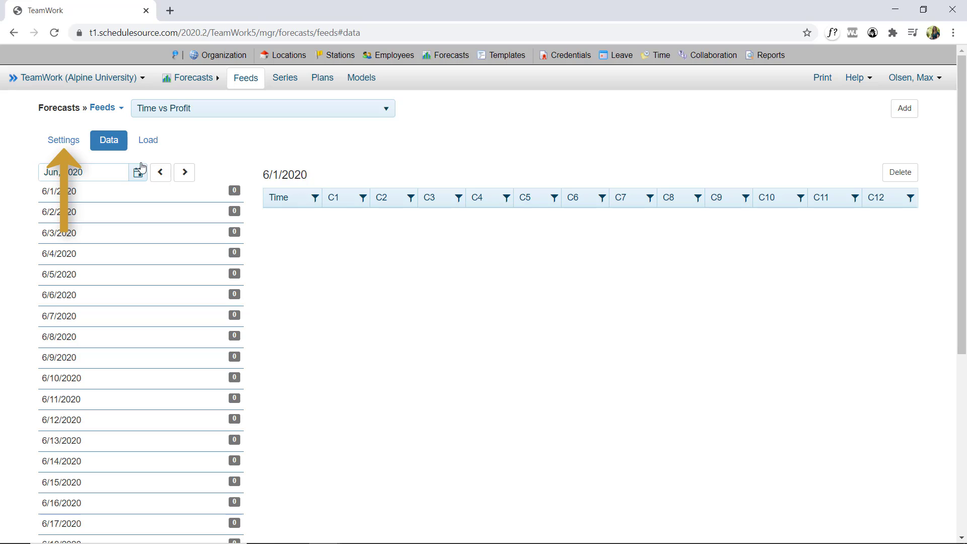
# Step: Delete the Time vs Profit feed from its settings and check the list of remaining feeds
pyautogui.click(64, 139)
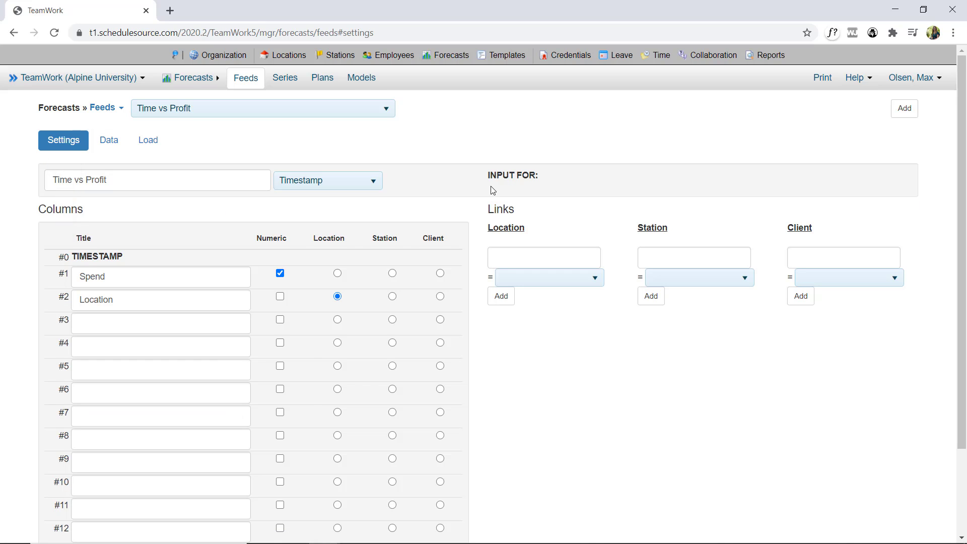
pyautogui.scroll(-3, 491, 190)
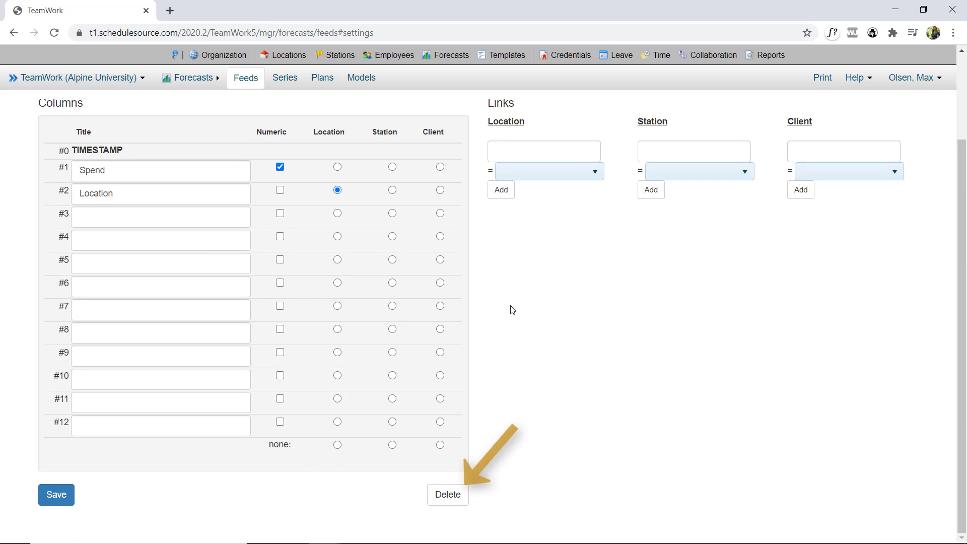
pyautogui.click(448, 495)
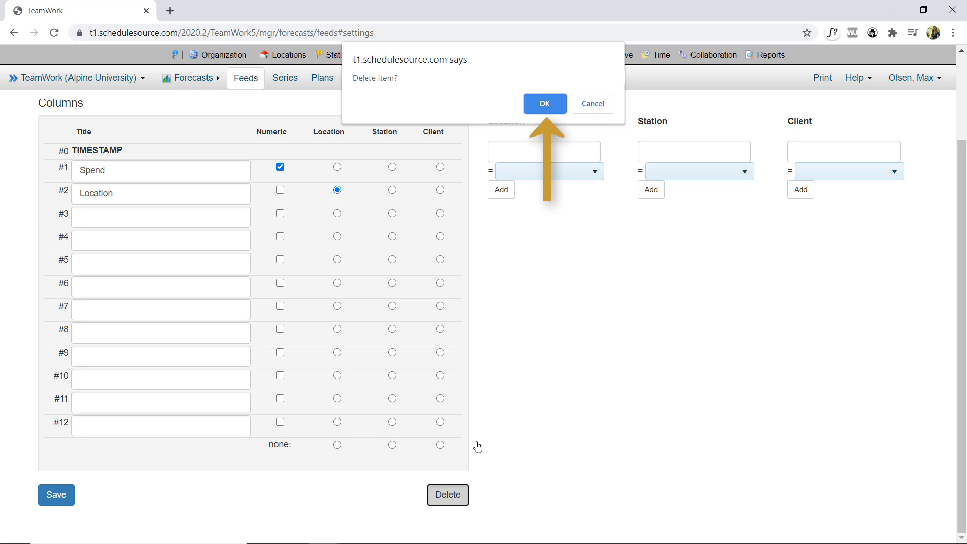
pyautogui.click(537, 102)
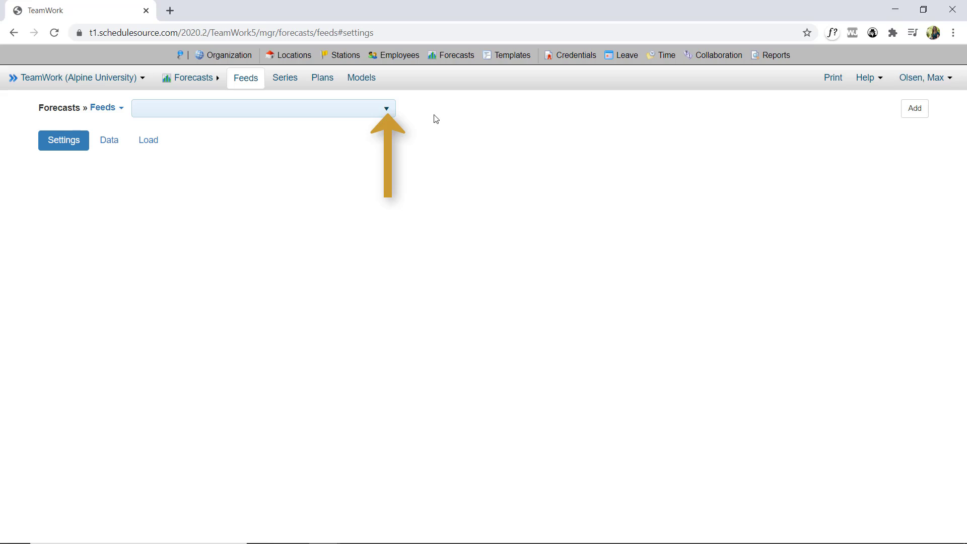
pyautogui.click(386, 109)
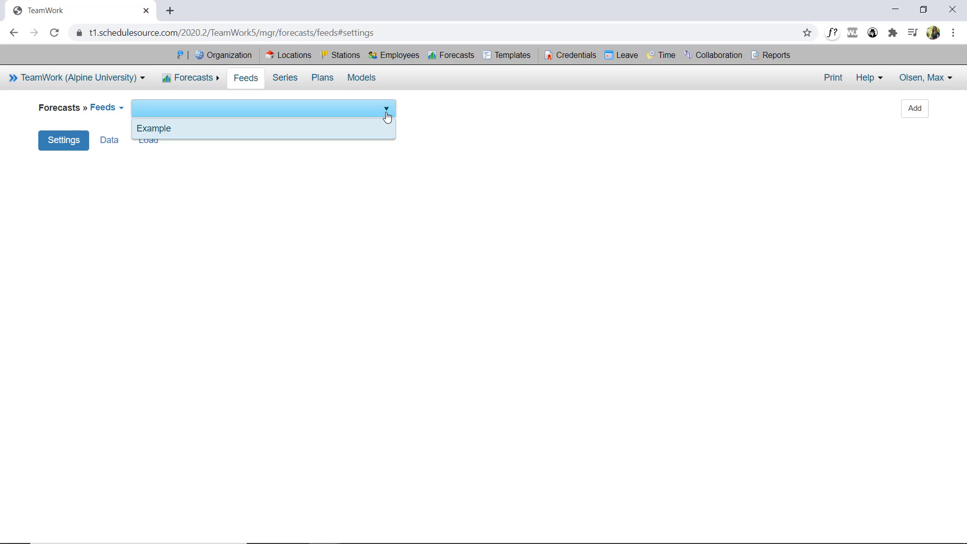
pyautogui.click(386, 115)
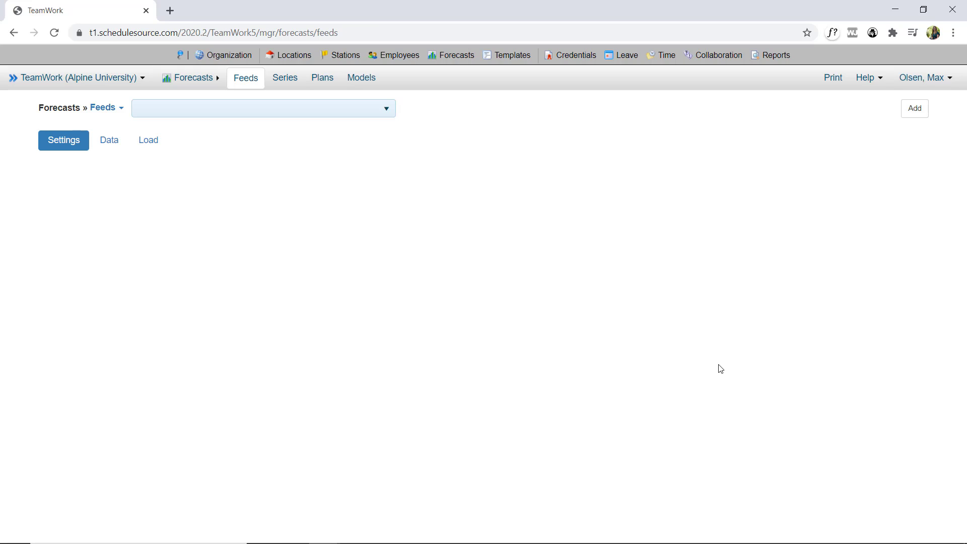